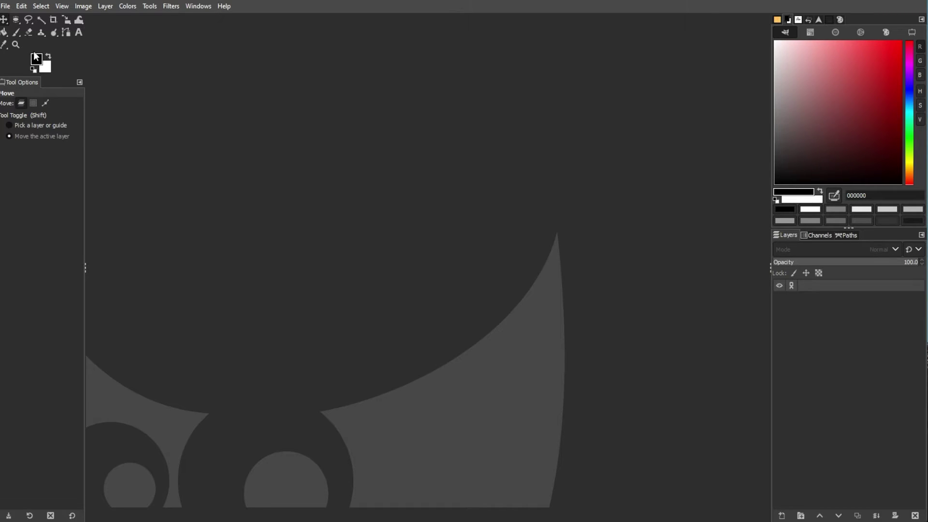
Set the Preferences interface language to English [en_US] and dismiss the restart notice.
left_click(21, 6)
left_click(63, 311)
left_click_drag(431, 64, 449, 54)
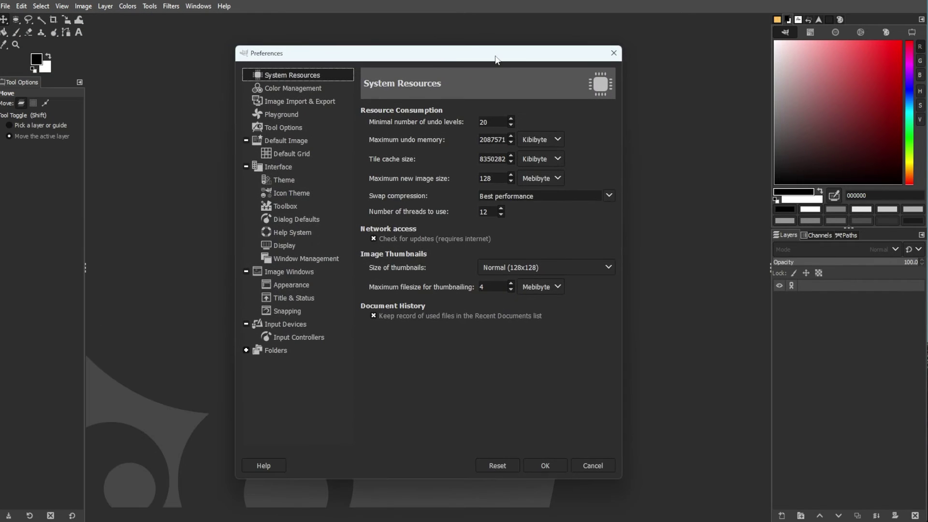
left_click(274, 166)
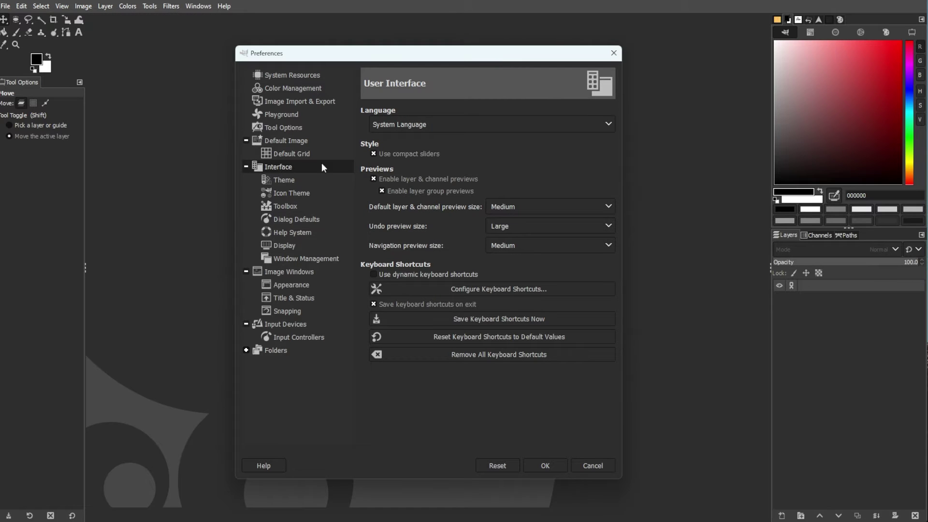
left_click(481, 123)
scroll(441, 207, "down", 3)
scroll(440, 213, "down", 3)
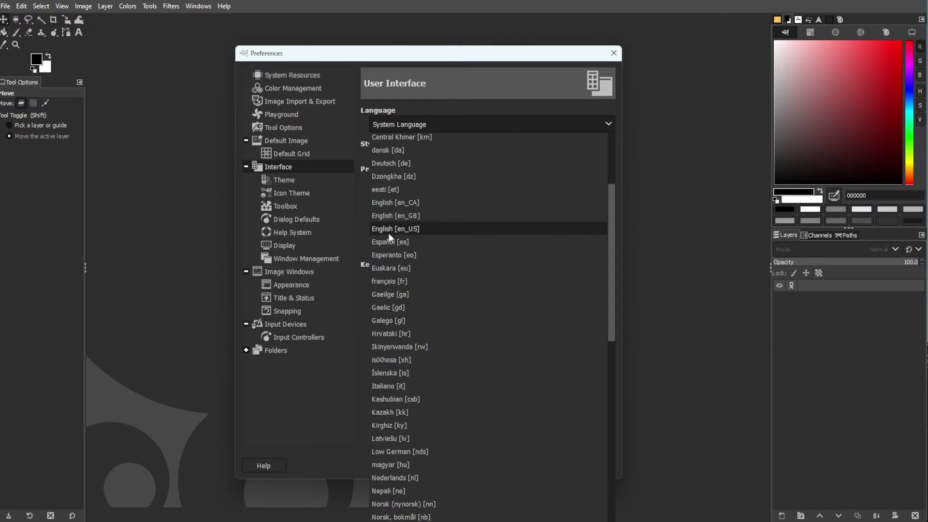
left_click(395, 229)
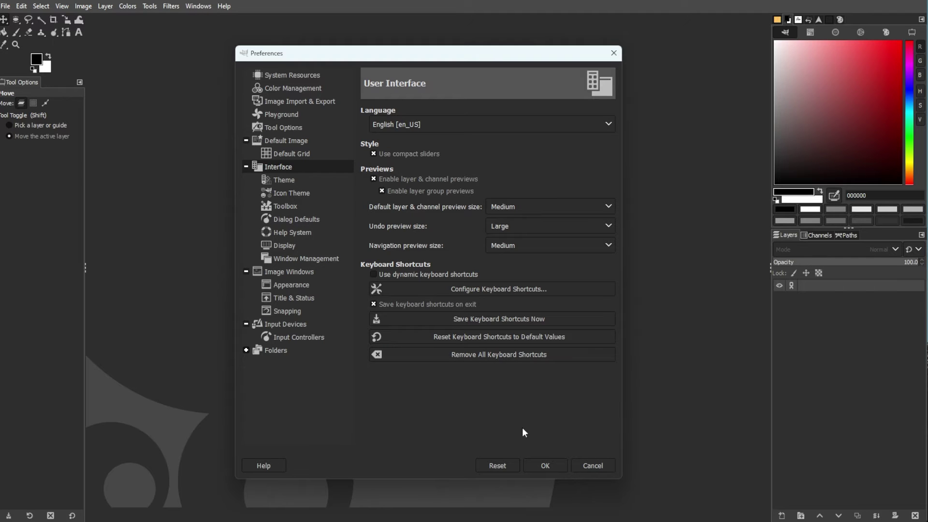
left_click(533, 465)
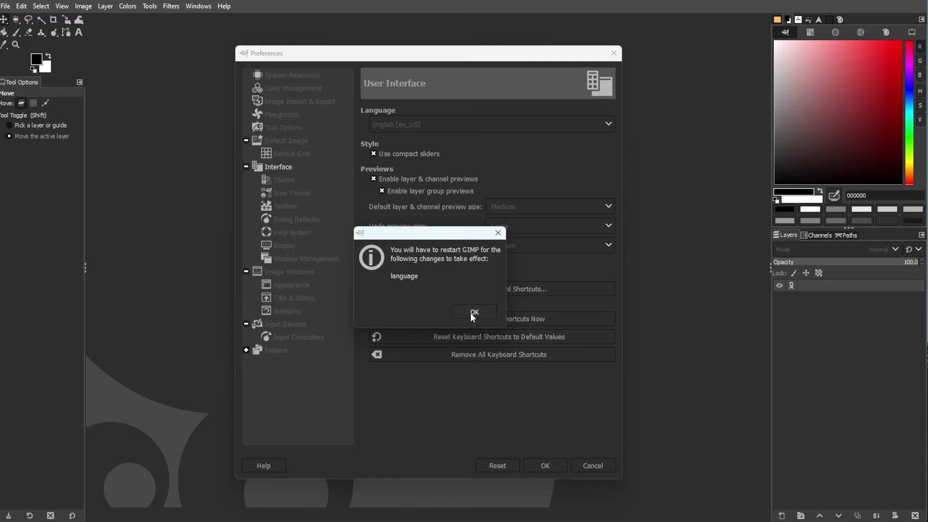
left_click(497, 233)
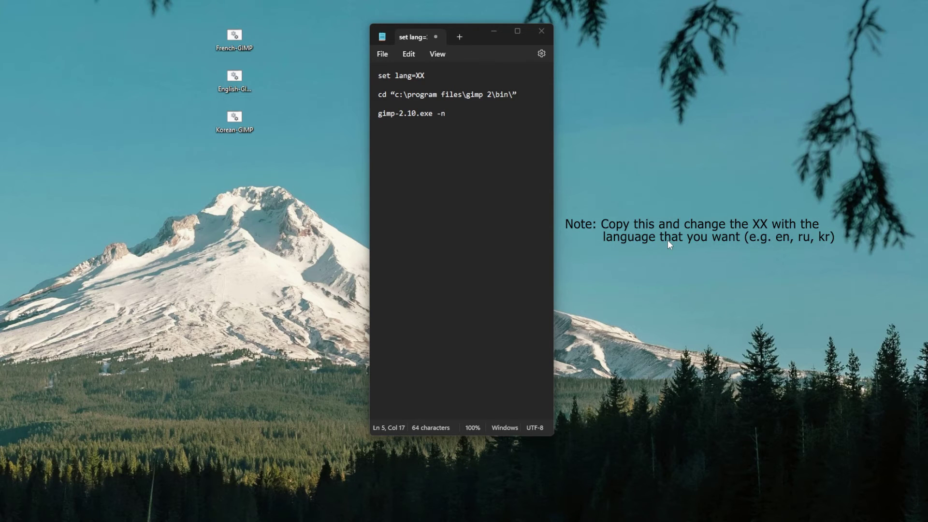
Move the French GIMP launcher shortcut to a new spot on the desktop.
mouse_move(234, 34)
left_mouse_down()
mouse_move(332, 77)
mouse_move(323, 81)
left_mouse_up()
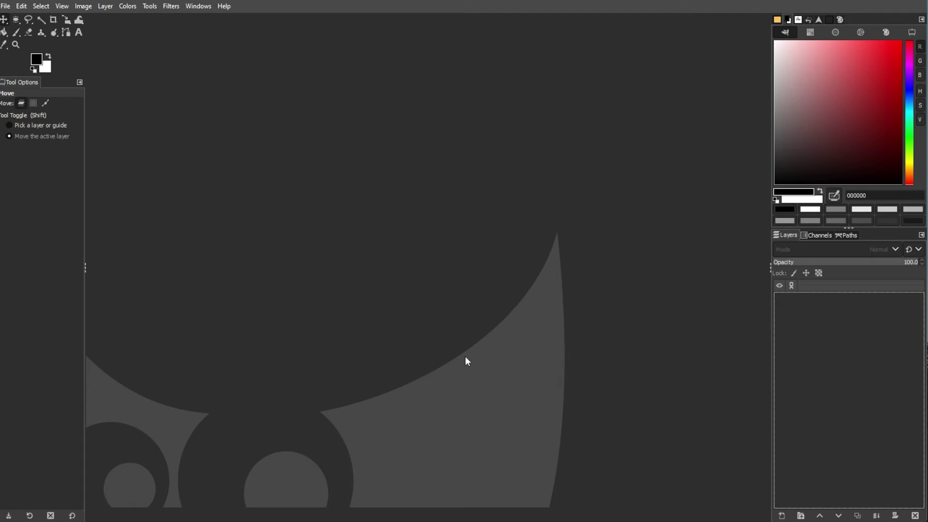
Browse the Interface language list, then close Preferences leaving English [en_US] unchanged.
left_click(21, 6)
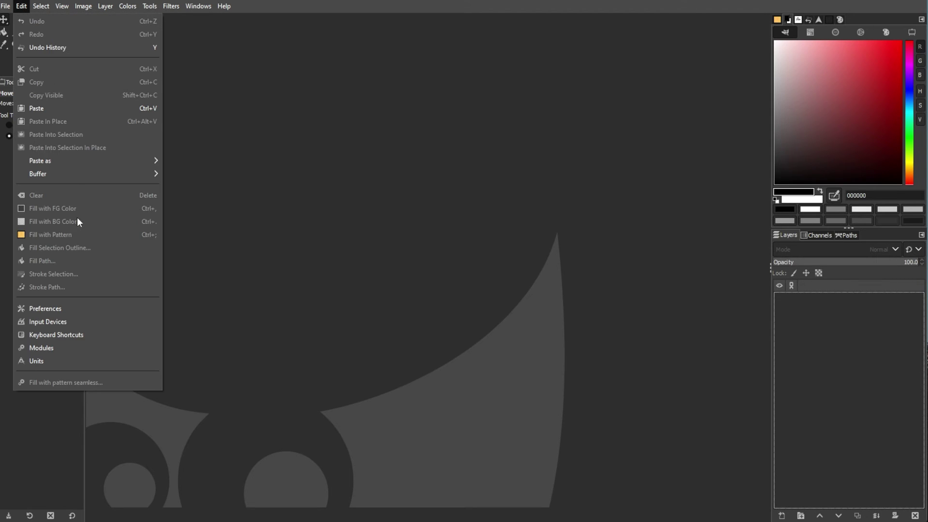
left_click(59, 310)
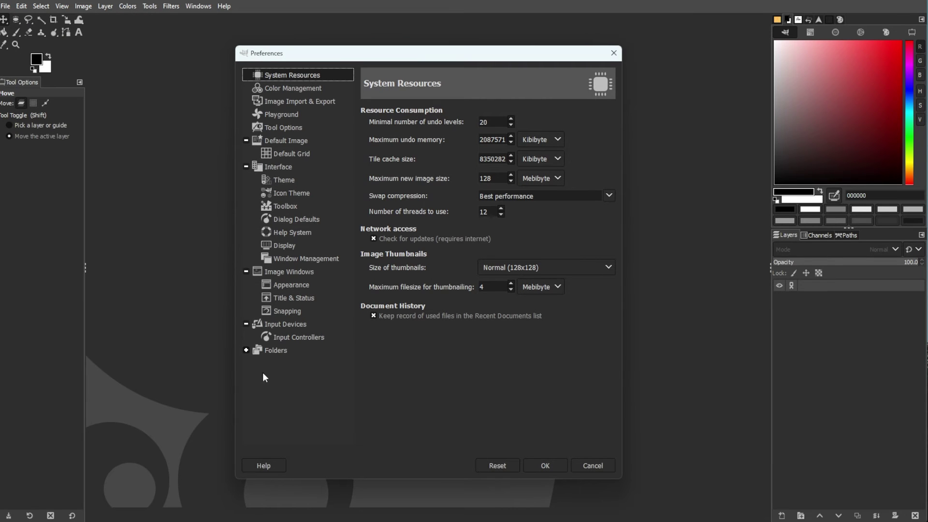
left_click(286, 167)
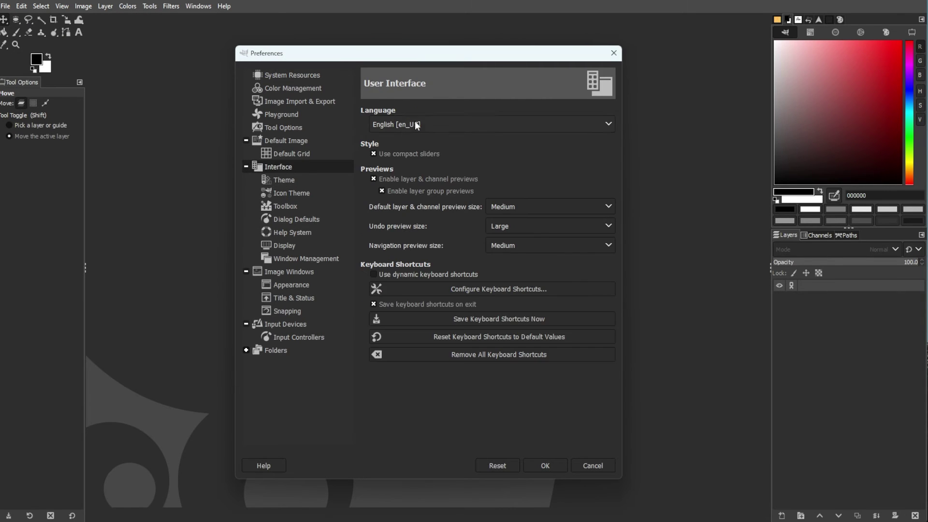
left_click(487, 124)
scroll(474, 217, "down", 5)
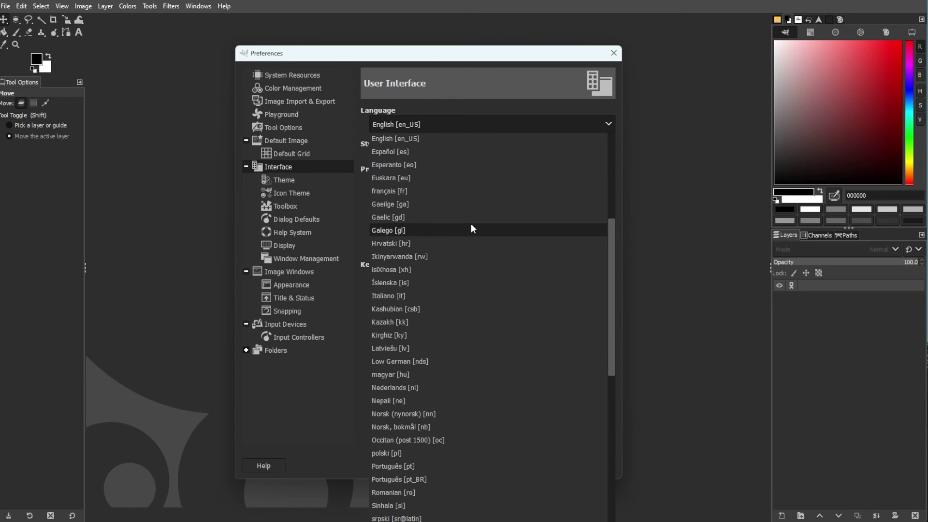
scroll(486, 377, "down", 5)
scroll(486, 378, "down", 5)
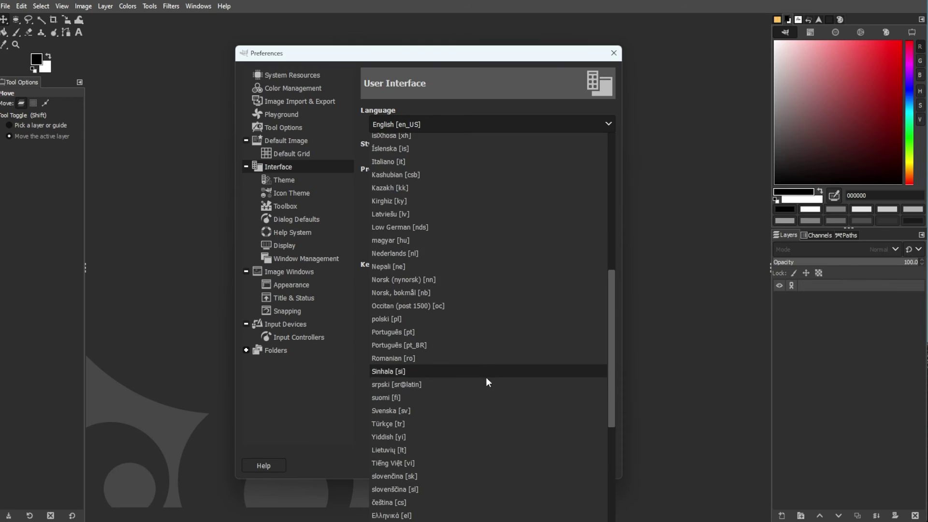
scroll(486, 377, "down", 3)
scroll(485, 377, "down", 3)
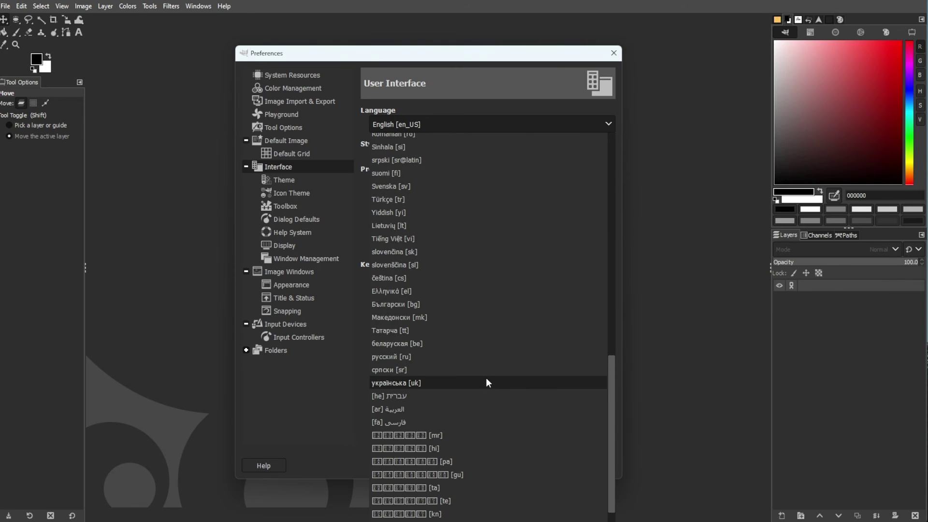
scroll(486, 378, "up", 3)
scroll(486, 378, "up", 4)
scroll(486, 378, "up", 4)
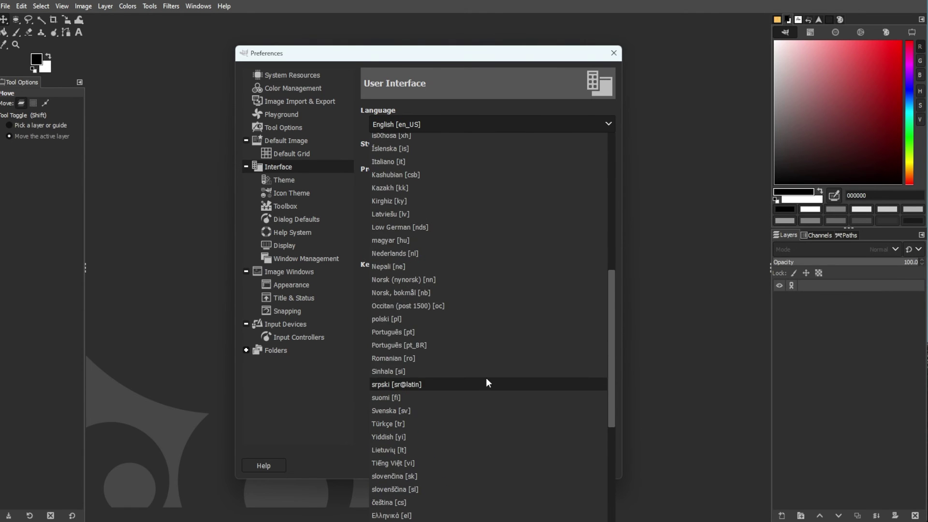
scroll(486, 377, "up", 4)
scroll(486, 378, "up", 5)
scroll(485, 378, "up", 4)
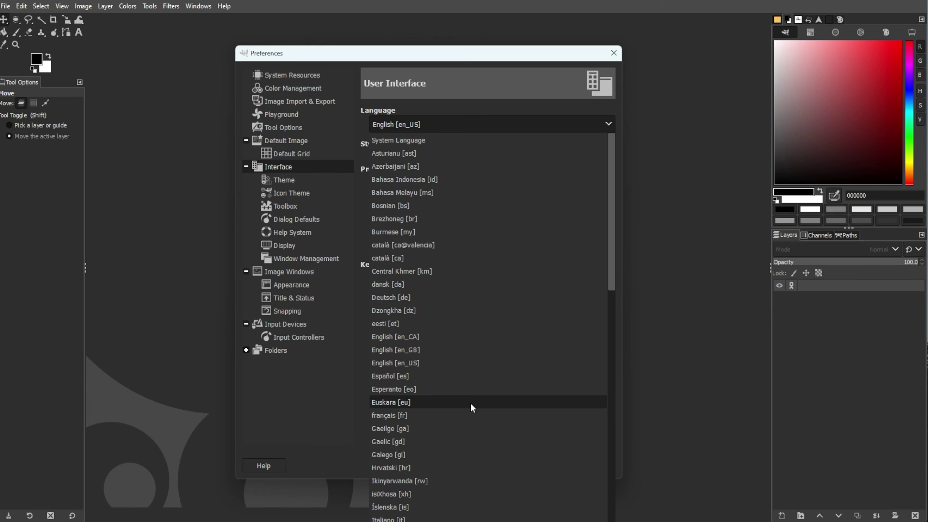
scroll(471, 402, "down", 1)
scroll(471, 403, "down", 2)
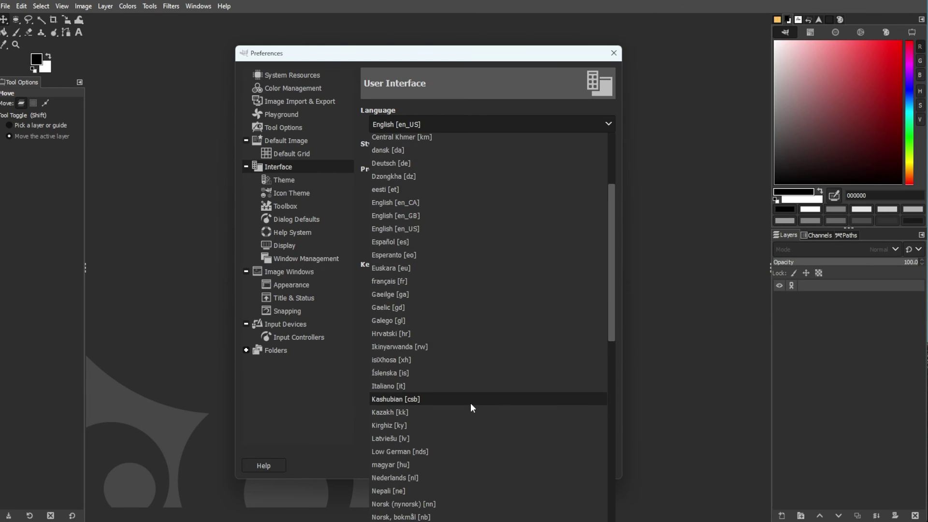
scroll(471, 403, "down", 2)
scroll(470, 402, "down", 2)
scroll(470, 402, "down", 2)
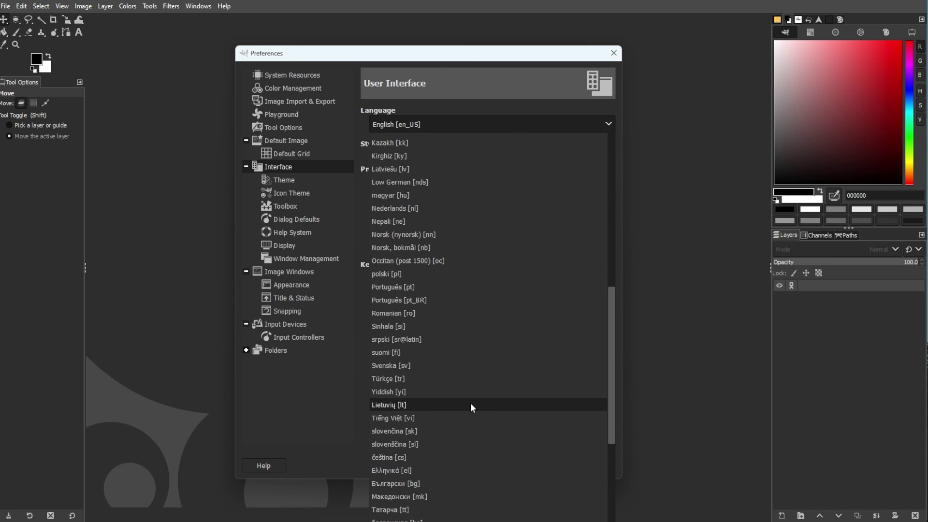
scroll(471, 403, "down", 2)
scroll(471, 403, "down", 2)
scroll(471, 403, "down", 2)
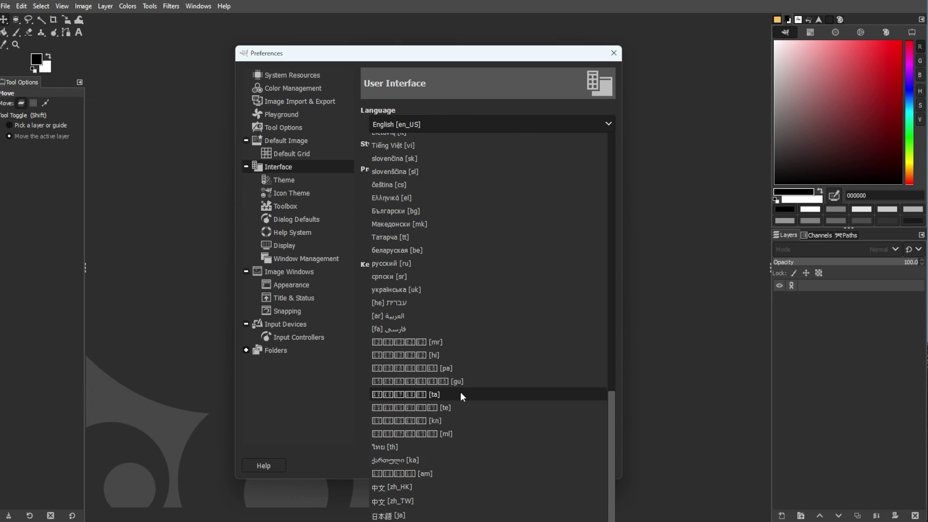
scroll(460, 391, "up", 3)
scroll(460, 392, "up", 3)
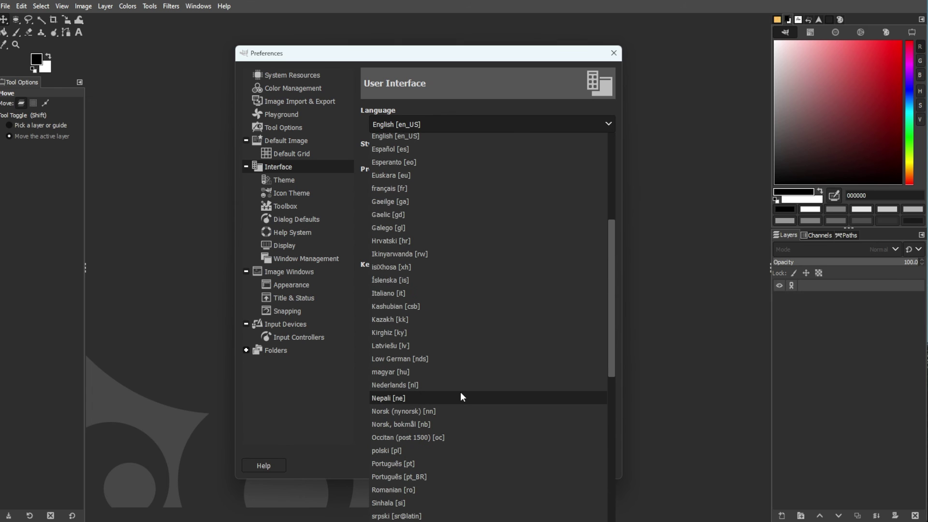
left_click(292, 384)
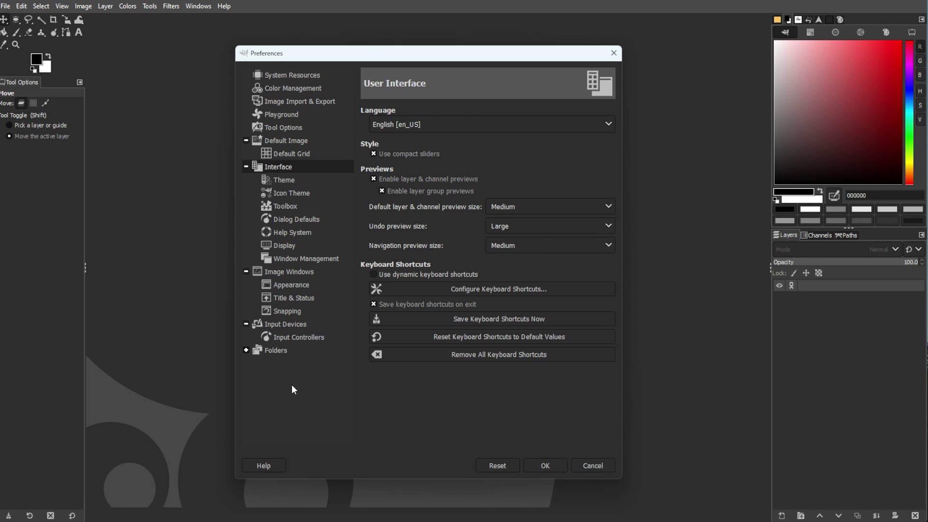
left_click(581, 463)
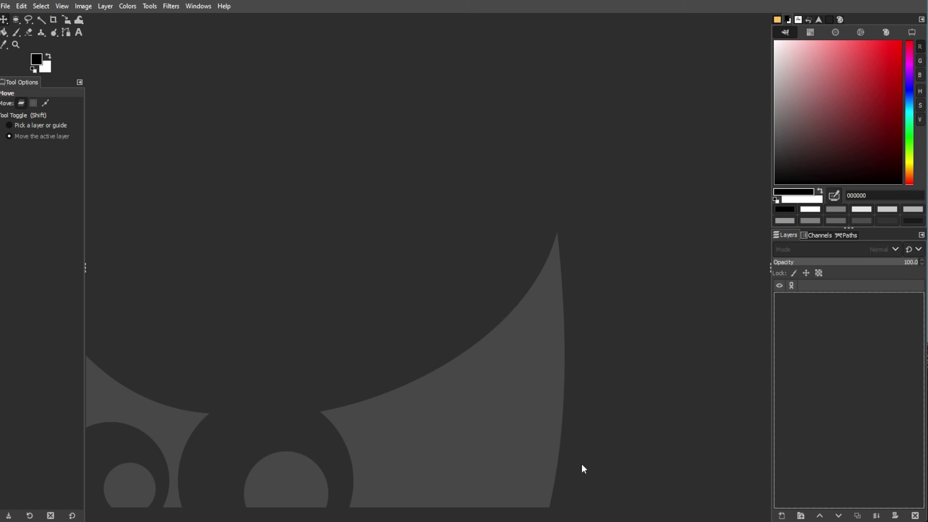